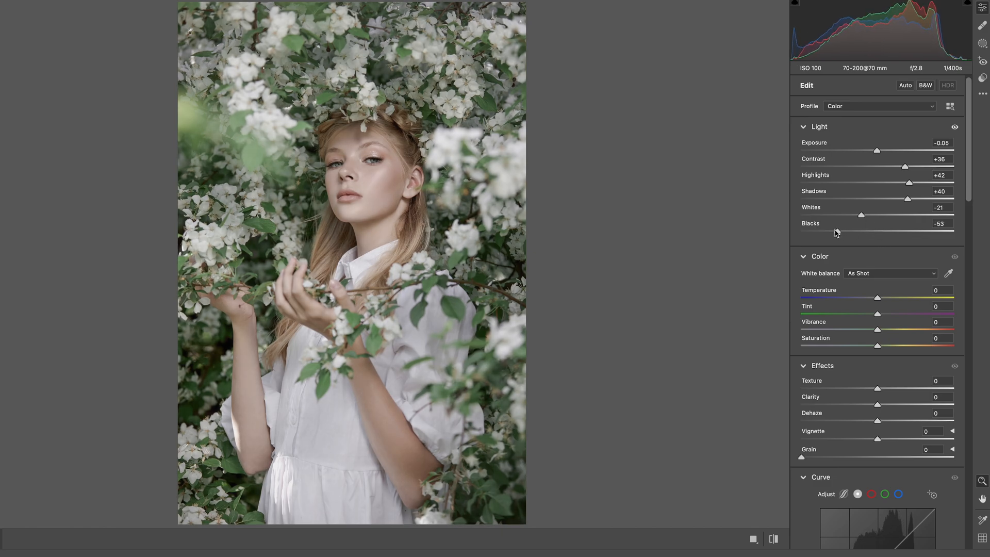
Step: Set the photo's color to Temperature -2, Tint +2, Vibrance +40 and Saturation +25
{"action": "scroll", "coordinate": [836, 289], "scroll_direction": "down", "scroll_amount": 2}
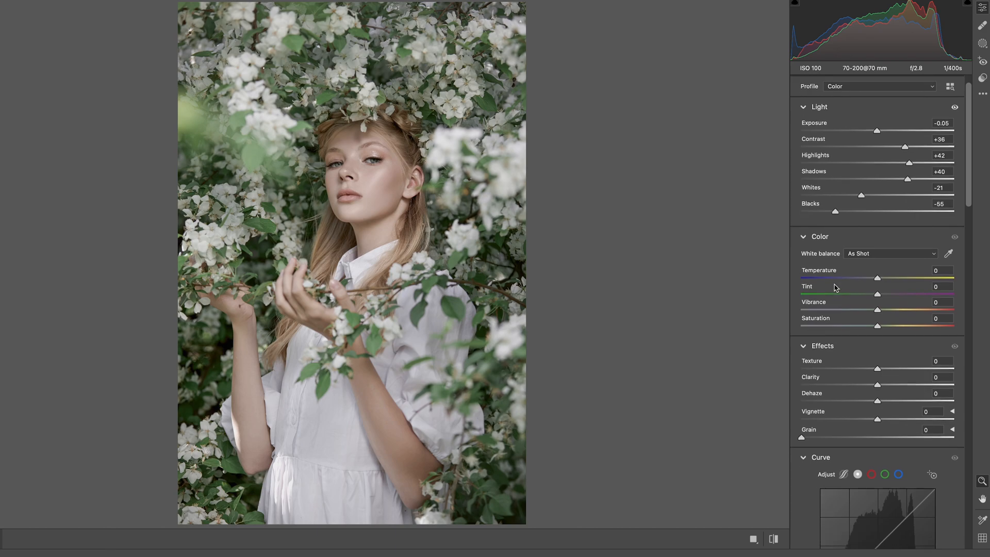
{"action": "left_click_drag", "start_coordinate": [877, 270], "coordinate": [893, 317]}
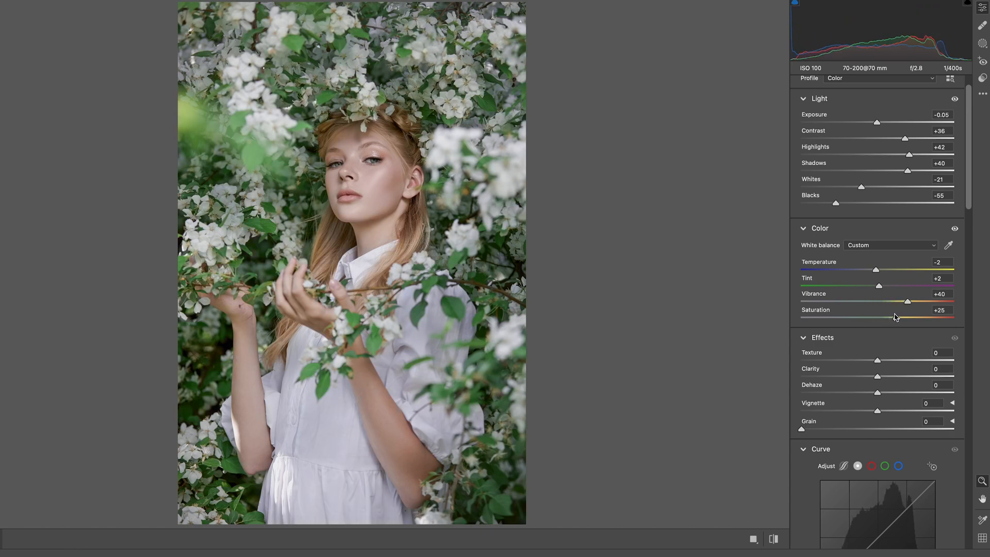
Step: Set the effects to Clarity +27, Dehaze +40 and Vignette -4
{"action": "scroll", "coordinate": [894, 317], "scroll_direction": "down", "scroll_amount": 3}
{"action": "left_click_drag", "start_coordinate": [879, 283], "coordinate": [904, 322]}
{"action": "double_click", "coordinate": [867, 285]}
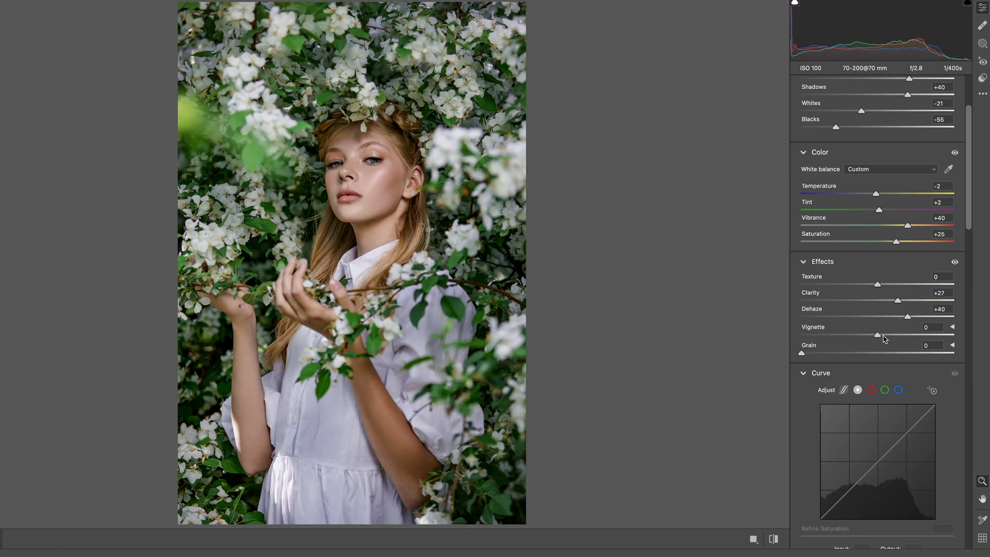
{"action": "left_click_drag", "start_coordinate": [876, 334], "coordinate": [873, 334]}
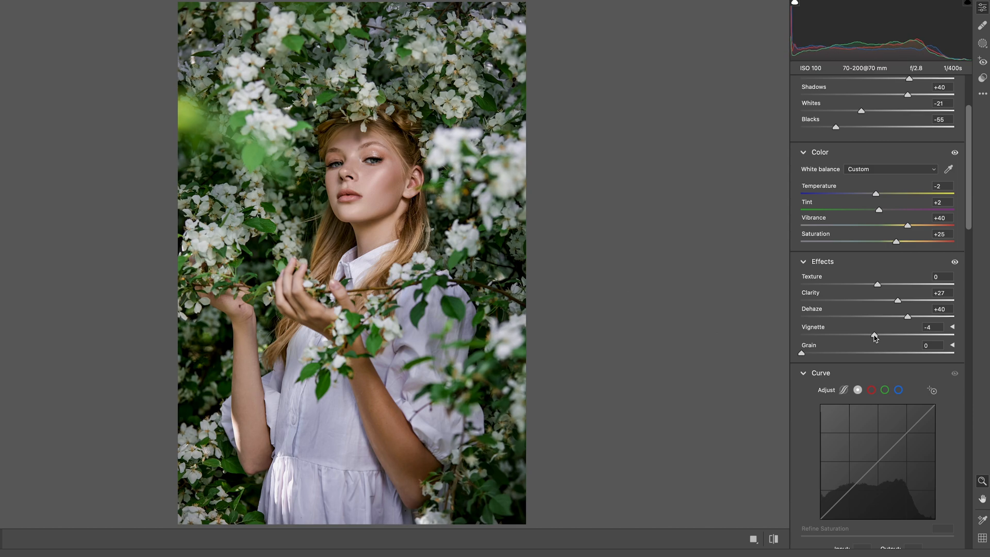
Step: Set mixer hues to Reds +13, Oranges -2, Yellows -65, Greens +14, Aquas +45, Blues -31, Purples -100, Magentas +7, and saturation to Reds -5, Oranges -4
{"action": "left_click_drag", "start_coordinate": [968, 217], "coordinate": [980, 374]}
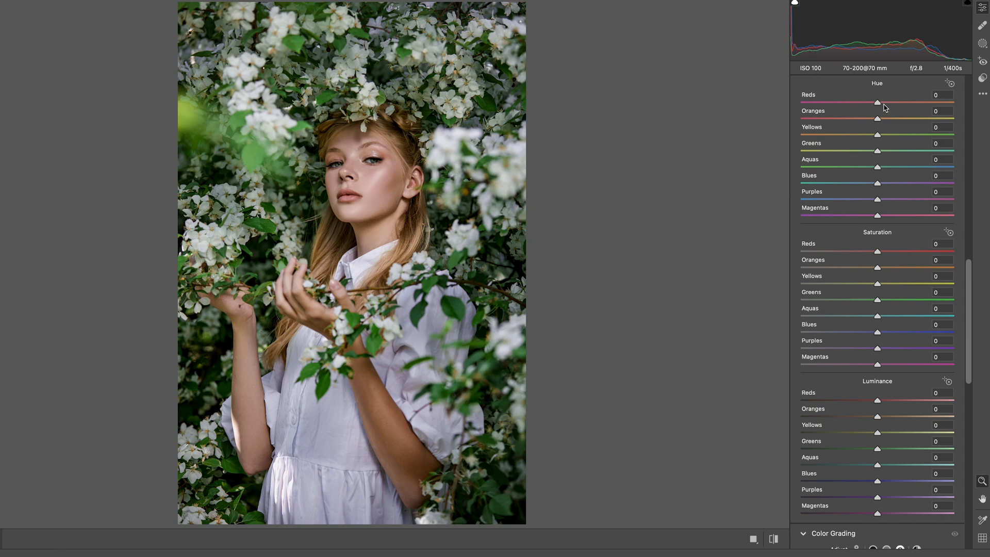
{"action": "left_click_drag", "start_coordinate": [877, 103], "coordinate": [828, 137]}
{"action": "left_click_drag", "start_coordinate": [883, 152], "coordinate": [742, 199]}
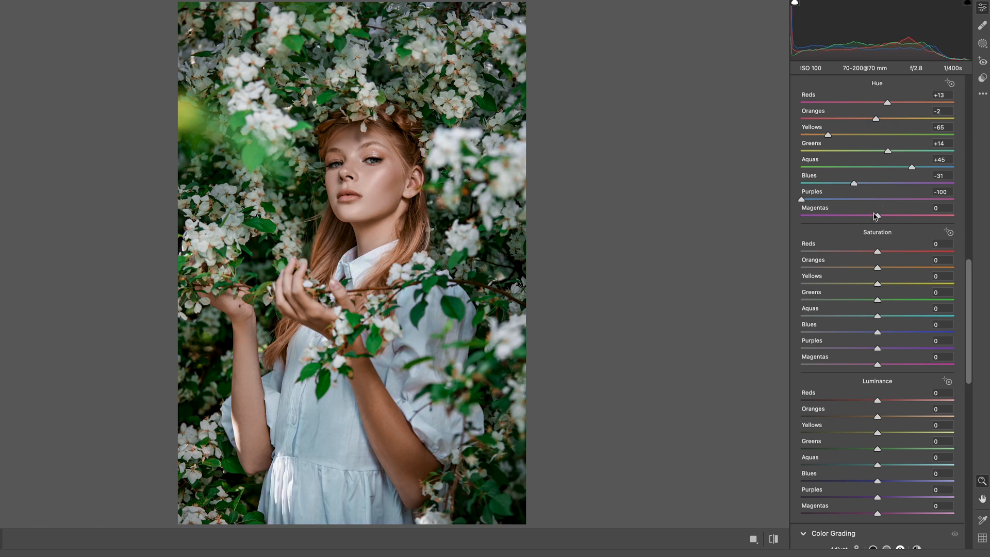
{"action": "left_click_drag", "start_coordinate": [875, 215], "coordinate": [876, 268]}
Step: Set saturation from Yellows to Magentas to +5, -31, -8, -3, -7, -10, and luminance from Reds to Magentas to -10, -5, +1, -37, +20, +18, +14, +15
{"action": "left_click_drag", "start_coordinate": [878, 285], "coordinate": [890, 465]}
{"action": "scroll", "coordinate": [871, 369], "scroll_direction": "down", "scroll_amount": 2}
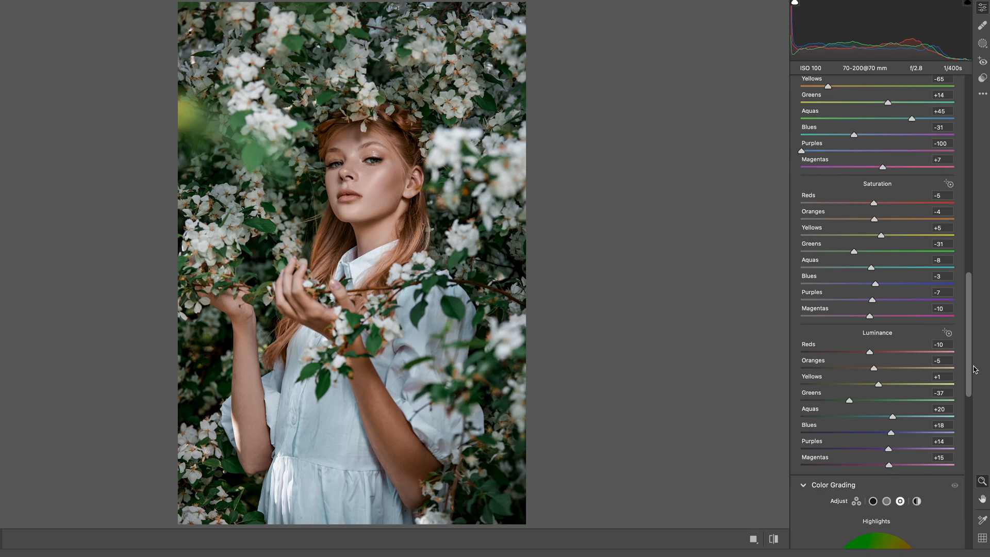
Step: Tint the color-grading shadows with a faint magenta by adjusting their hue and saturation
{"action": "scroll", "coordinate": [947, 327], "scroll_direction": "down", "scroll_amount": 10}
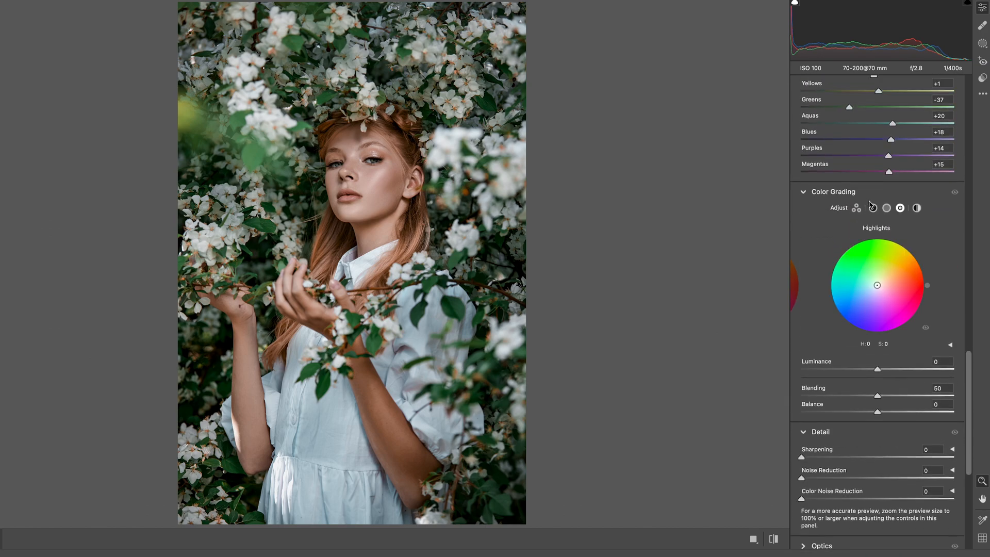
{"action": "left_click", "coordinate": [872, 207]}
{"action": "left_click_drag", "start_coordinate": [877, 281], "coordinate": [916, 306]}
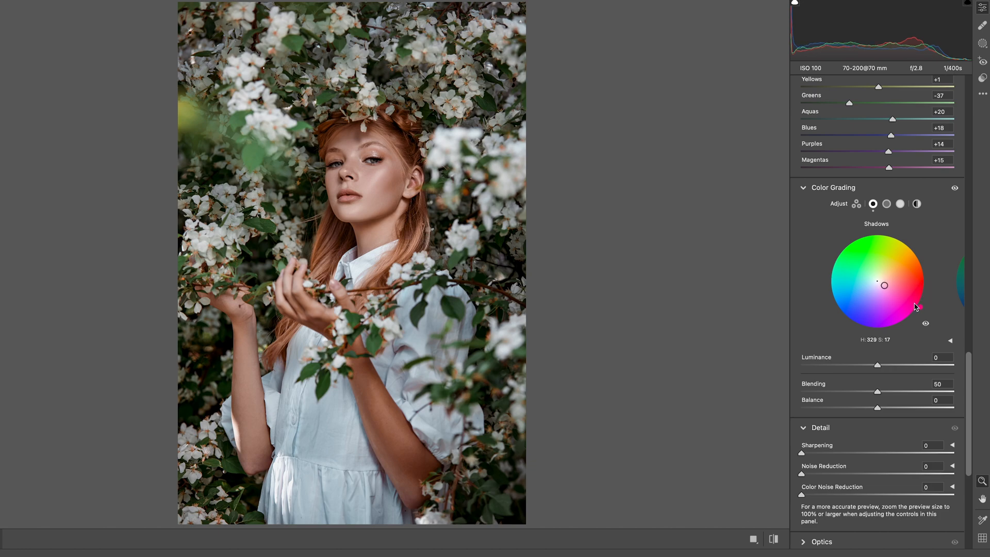
{"action": "scroll", "coordinate": [914, 307], "scroll_direction": "up", "scroll_amount": 1}
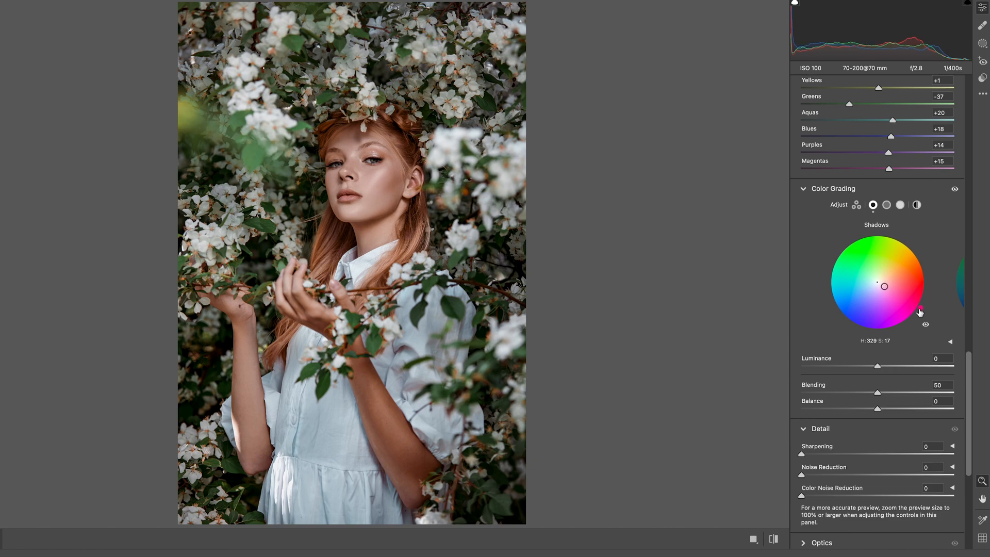
{"action": "left_click_drag", "start_coordinate": [920, 312], "coordinate": [898, 321]}
{"action": "left_click_drag", "start_coordinate": [879, 289], "coordinate": [880, 288]}
Step: Tint the color-grading highlights green with hue 130 and saturation 14, and set Blending to 100 and Balance to +48
{"action": "left_click", "coordinate": [900, 205]}
{"action": "left_click_drag", "start_coordinate": [876, 282], "coordinate": [875, 287]}
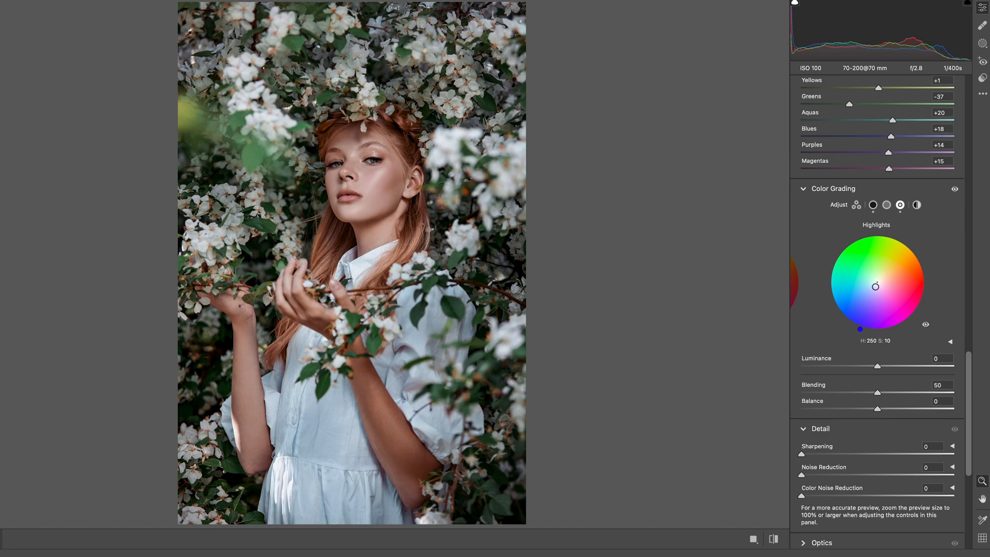
{"action": "left_click_drag", "start_coordinate": [860, 328], "coordinate": [836, 237]}
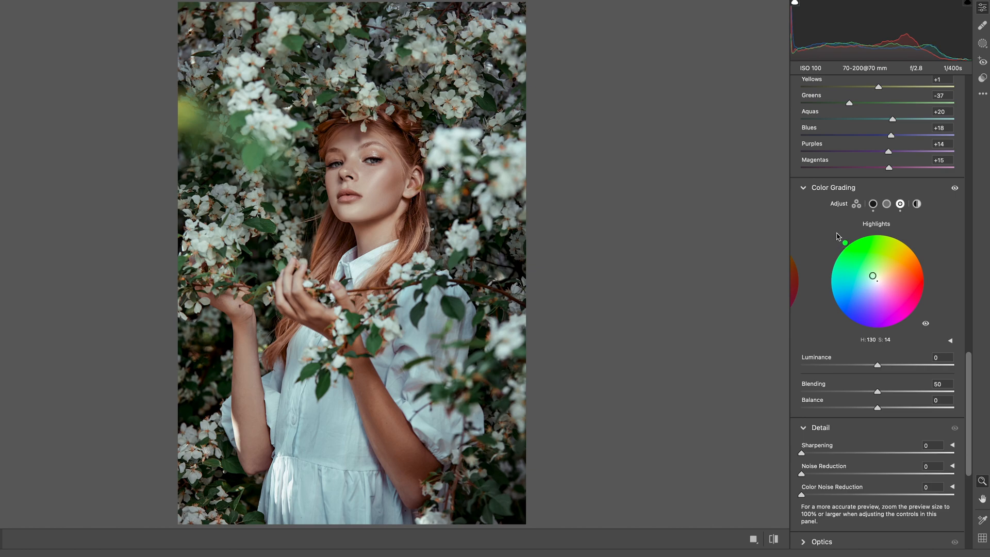
{"action": "scroll", "coordinate": [872, 275], "scroll_direction": "down", "scroll_amount": 1}
{"action": "left_click_drag", "start_coordinate": [872, 273], "coordinate": [873, 273]}
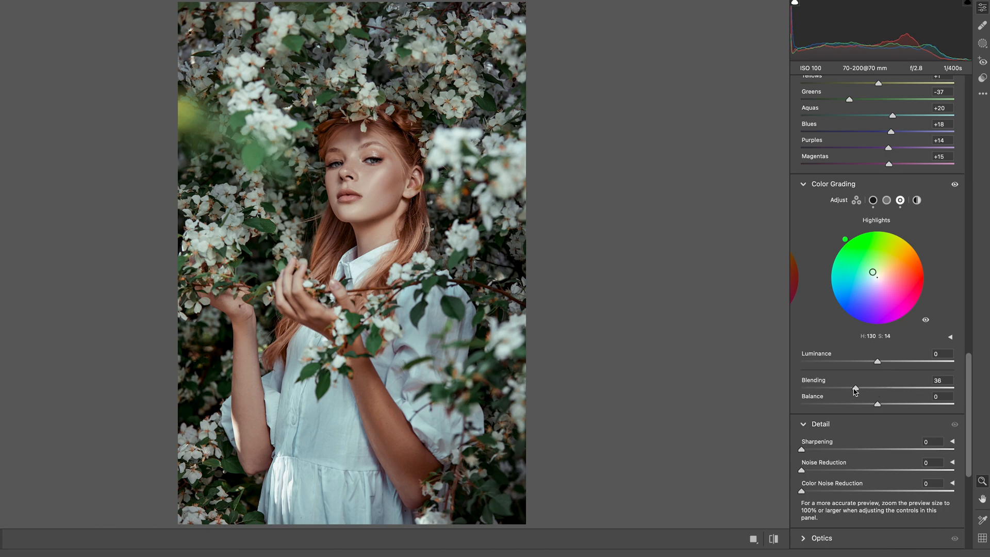
{"action": "left_click_drag", "start_coordinate": [878, 391], "coordinate": [979, 391]}
{"action": "left_click_drag", "start_coordinate": [878, 405], "coordinate": [913, 408]}
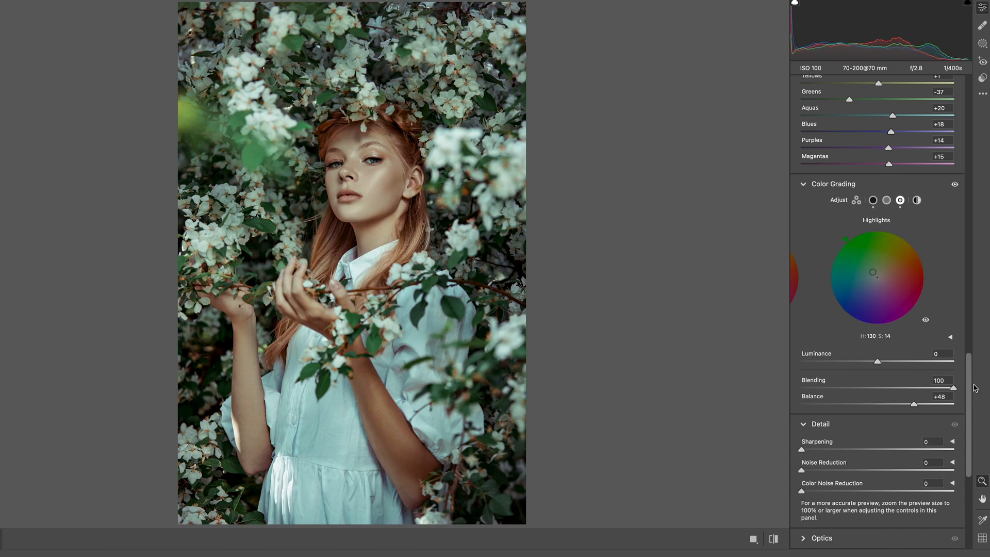
Step: Set the photo's detail to Sharpening 52, Noise Reduction 24 and Color Noise Reduction 25
{"action": "left_click_drag", "start_coordinate": [969, 383], "coordinate": [970, 453]}
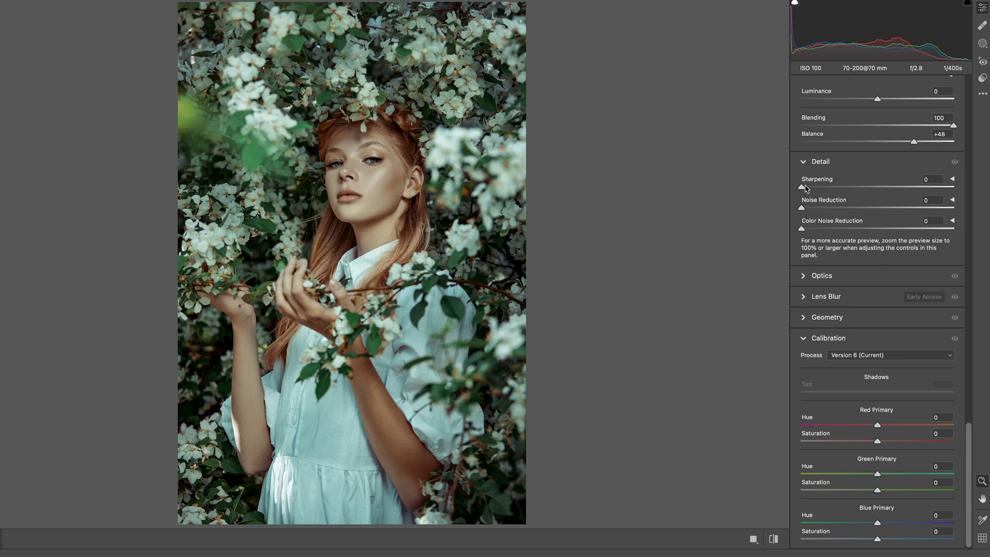
{"action": "left_click_drag", "start_coordinate": [803, 188], "coordinate": [858, 188]}
{"action": "left_click_drag", "start_coordinate": [801, 208], "coordinate": [837, 231]}
Step: Calibrate Red Primary to hue +10, saturation +28 and Green Primary to hue +30, saturation +53, and adjust the Blue Primary hue and saturation
{"action": "left_click_drag", "start_coordinate": [877, 425], "coordinate": [917, 491]}
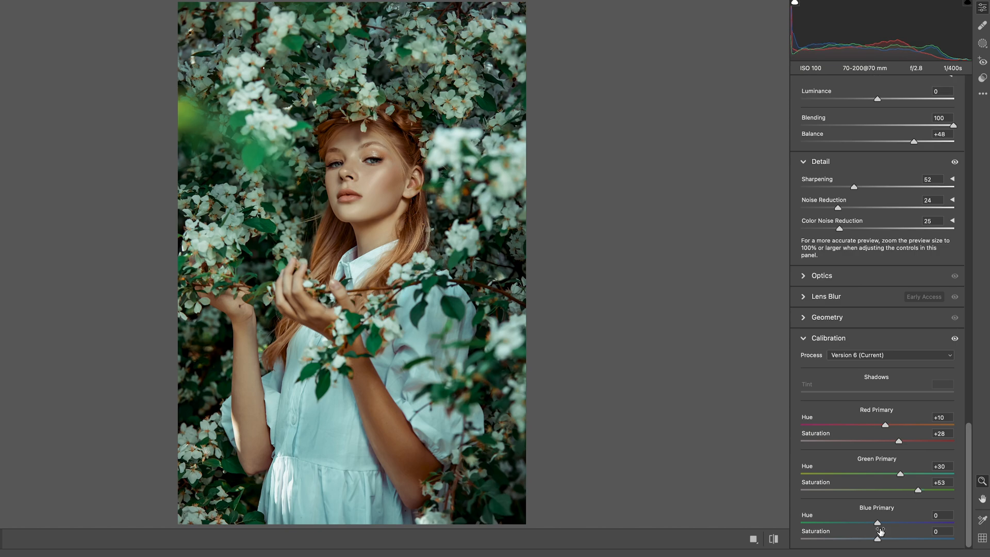
{"action": "mouse_move", "coordinate": [875, 526]}
{"action": "left_mouse_down"}
{"action": "mouse_move", "coordinate": [857, 526]}
{"action": "mouse_move", "coordinate": [880, 526]}
{"action": "mouse_move", "coordinate": [864, 540]}
{"action": "left_mouse_up"}
Step: Shape the point curve into a gentle S with three points, placing the upper one at input 183, output 190
{"action": "scroll", "coordinate": [976, 447], "scroll_direction": "up", "scroll_amount": 15}
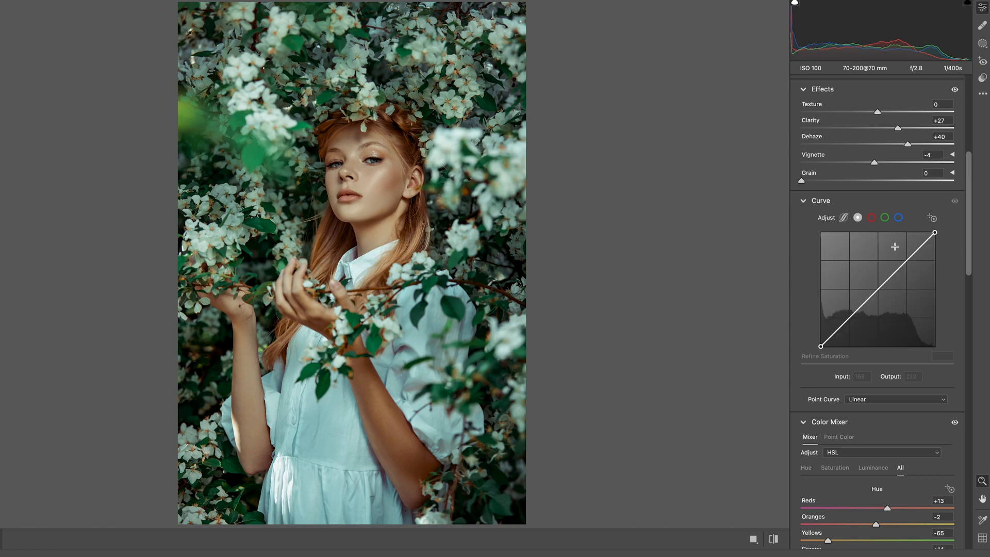
{"action": "left_click_drag", "start_coordinate": [847, 317], "coordinate": [902, 264]}
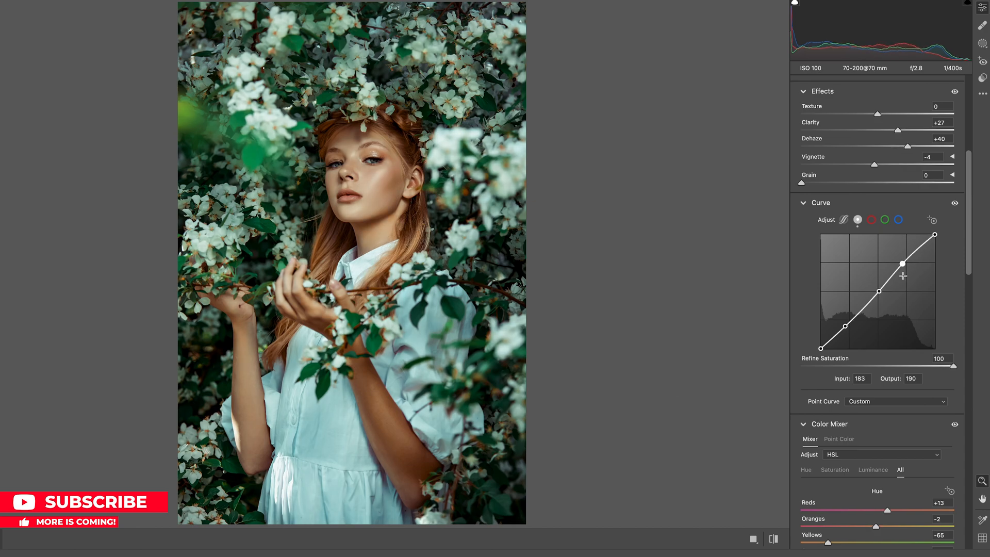
{"action": "scroll", "coordinate": [905, 287], "scroll_direction": "down", "scroll_amount": 1}
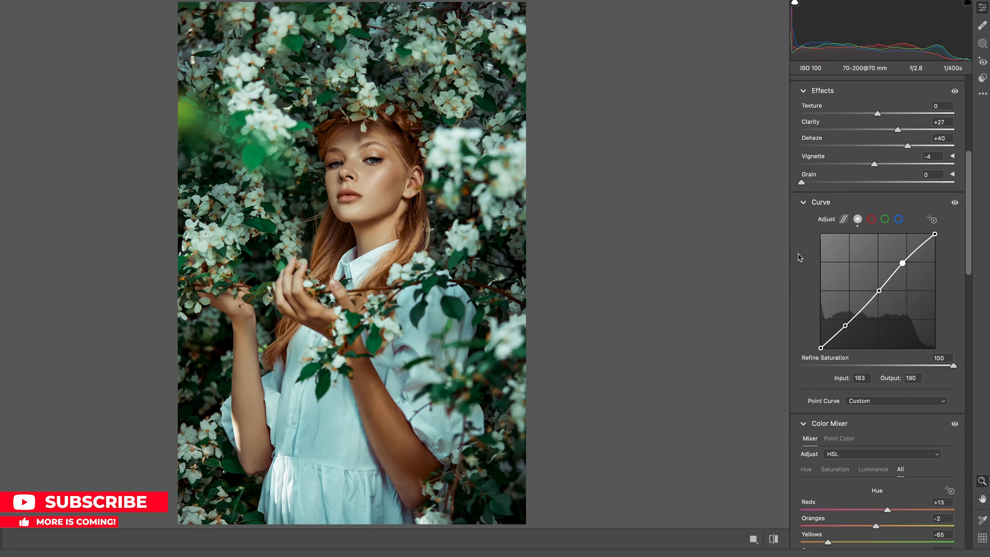
Step: Collapse all the editing sections and cycle through the before/after views to compare the edited portrait with the original
{"action": "right_click", "coordinate": [798, 233]}
{"action": "left_click", "coordinate": [829, 334]}
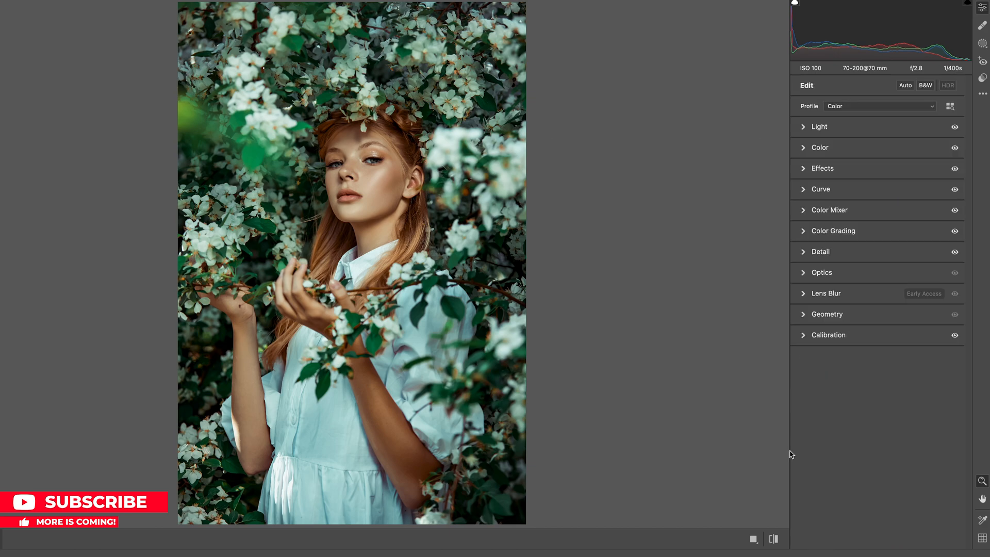
{"action": "left_click", "coordinate": [775, 539]}
{"action": "left_click", "coordinate": [775, 539]}
{"action": "left_click", "coordinate": [775, 540]}
{"action": "left_click", "coordinate": [775, 539]}
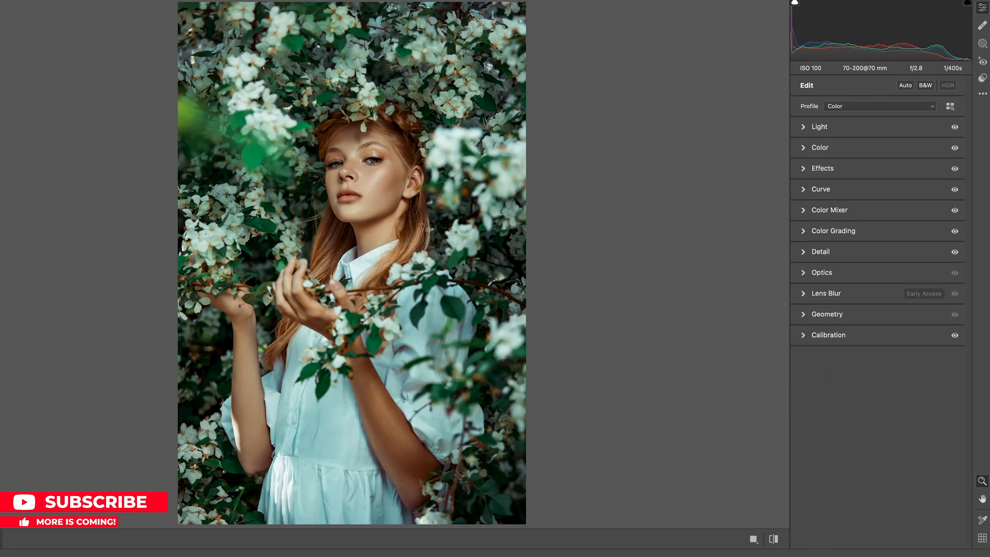